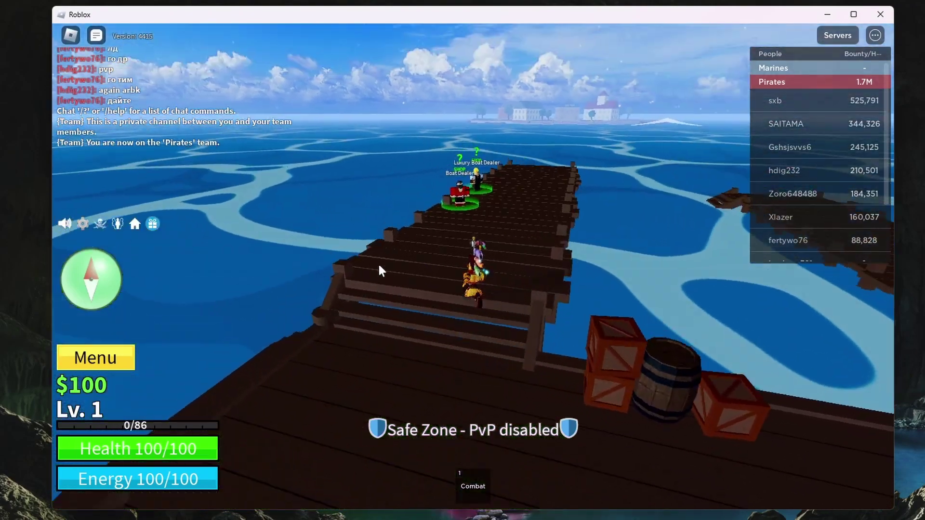
Step: Run along the dock to the Boat Dealer, talk to him, and decline the boat offer
key("w")
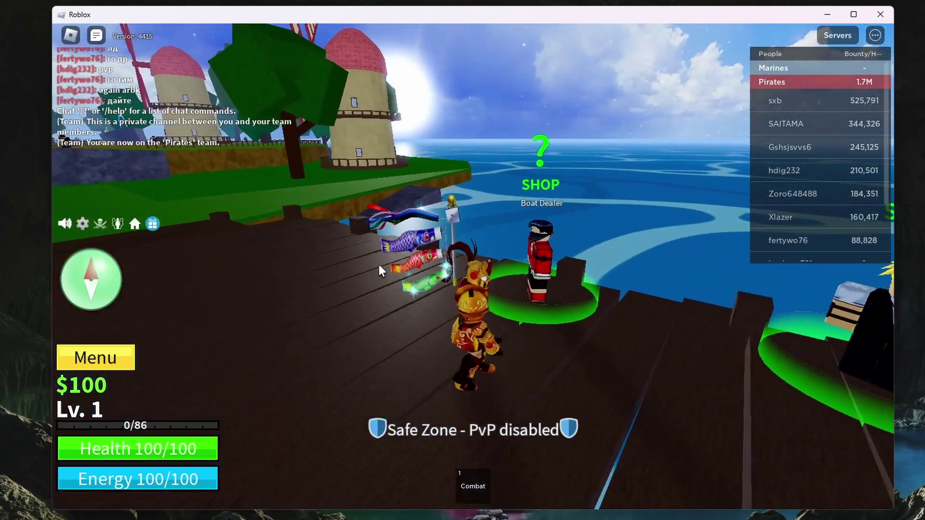
left_click(387, 262)
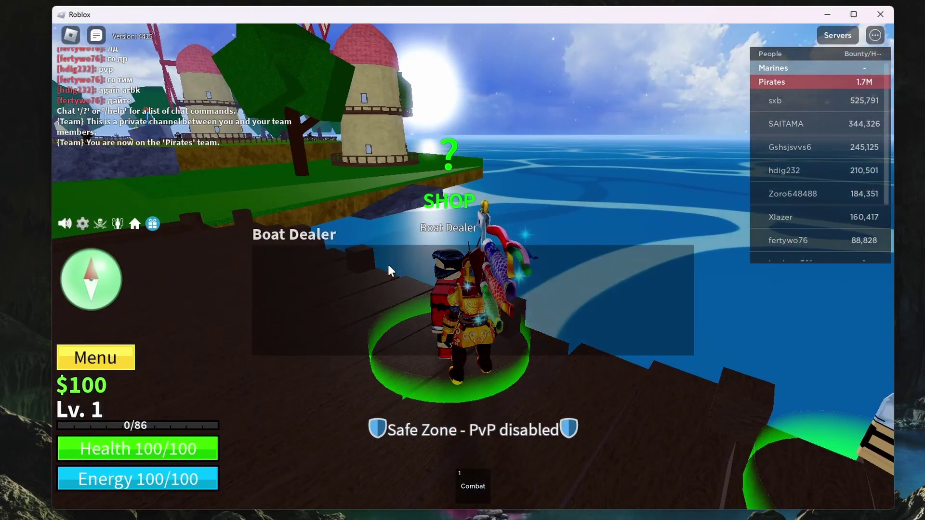
key("Escape")
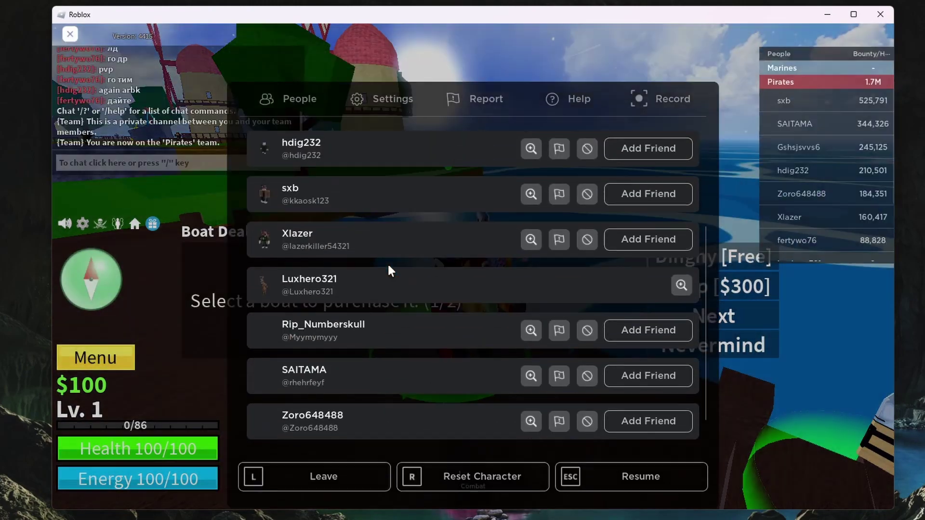
key("Escape")
left_click(694, 356)
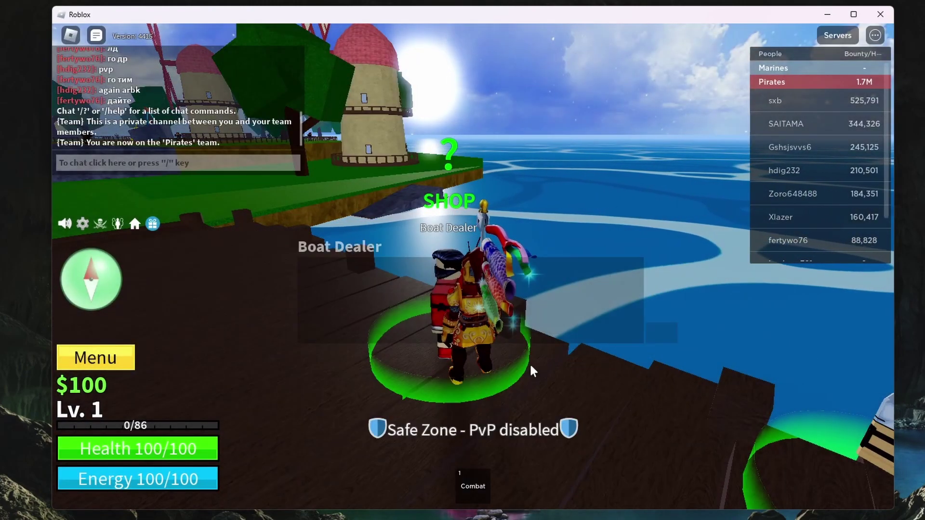
Step: Walk back off the dock onto the grass and turn the view toward the sea
key("a")
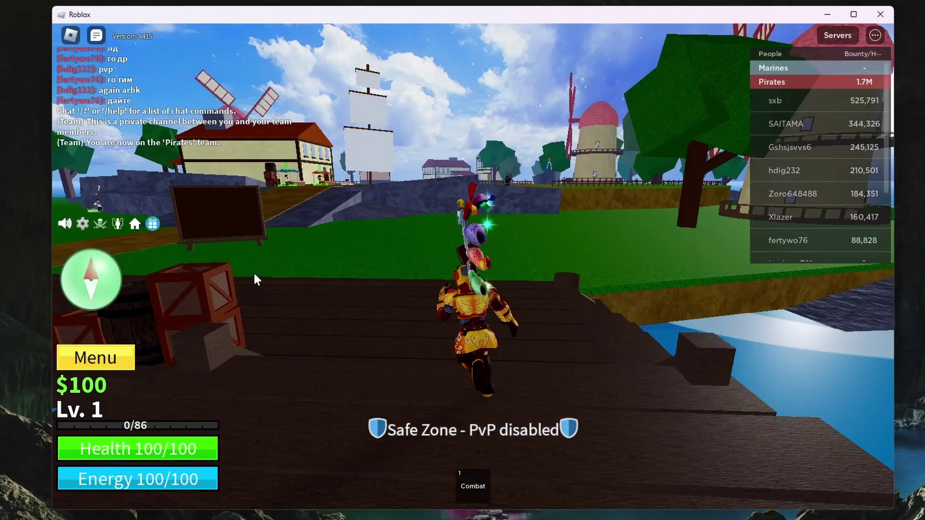
key("w")
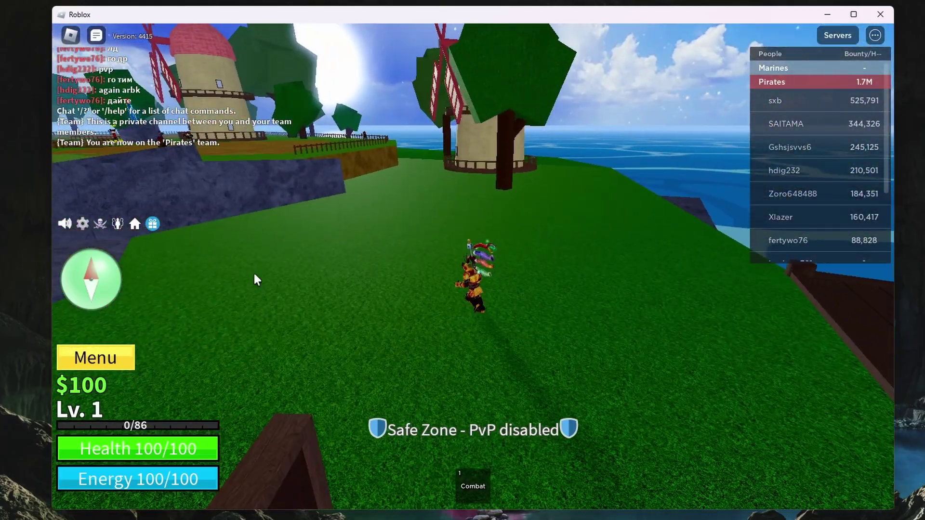
right_click(253, 274)
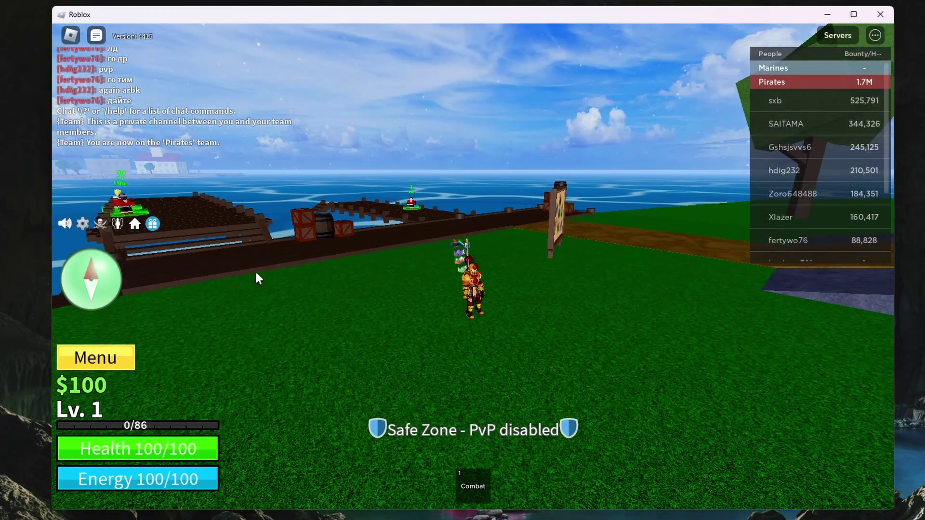
Step: In game Settings, lower Graphics Quality from 5 to 4 bars and turn Performance Stats on
key("Escape")
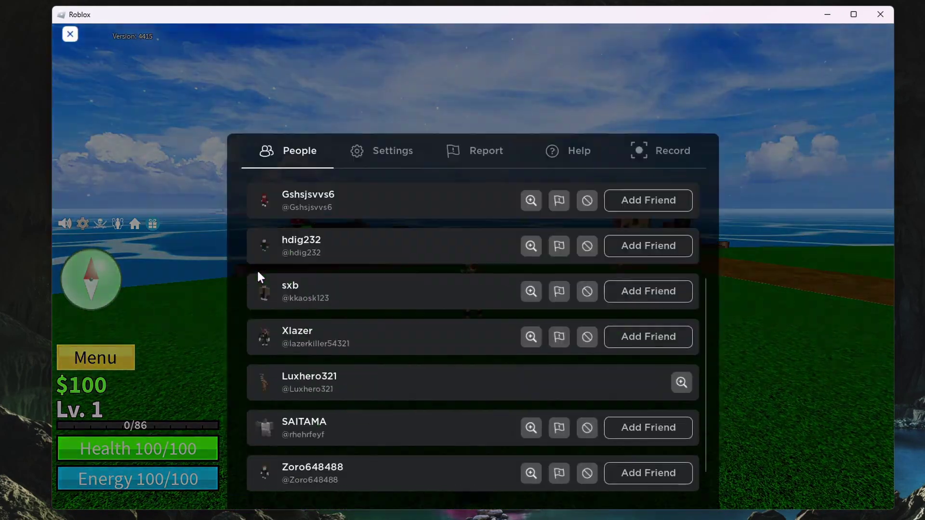
left_click(377, 78)
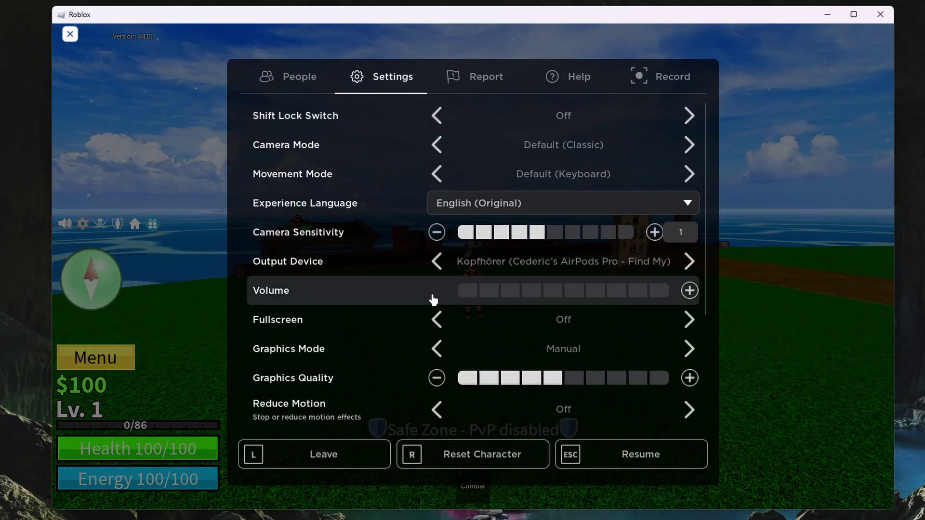
left_click(437, 349)
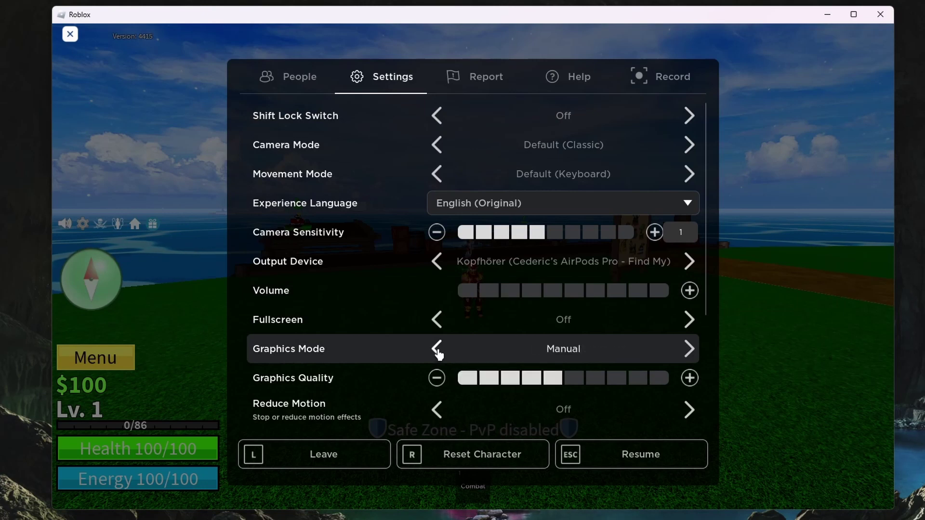
scroll(705, 323, "down", 5)
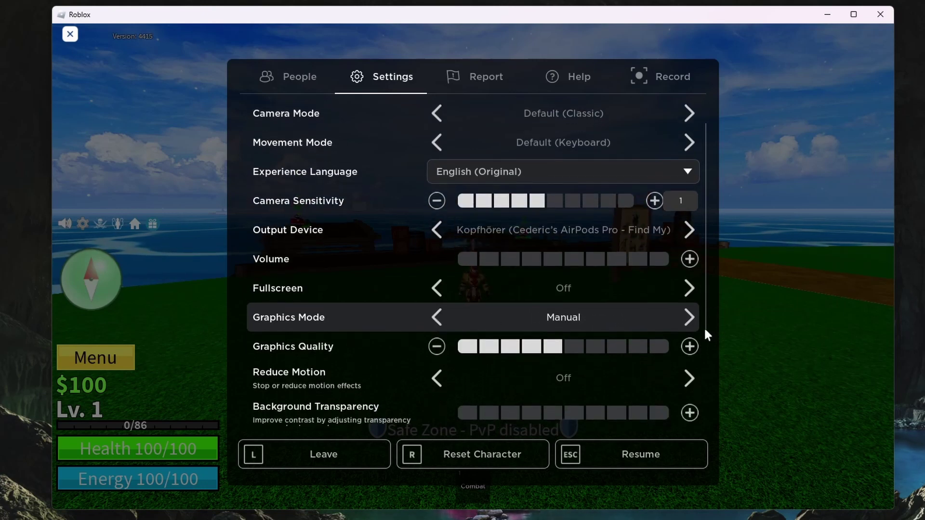
left_click(437, 222)
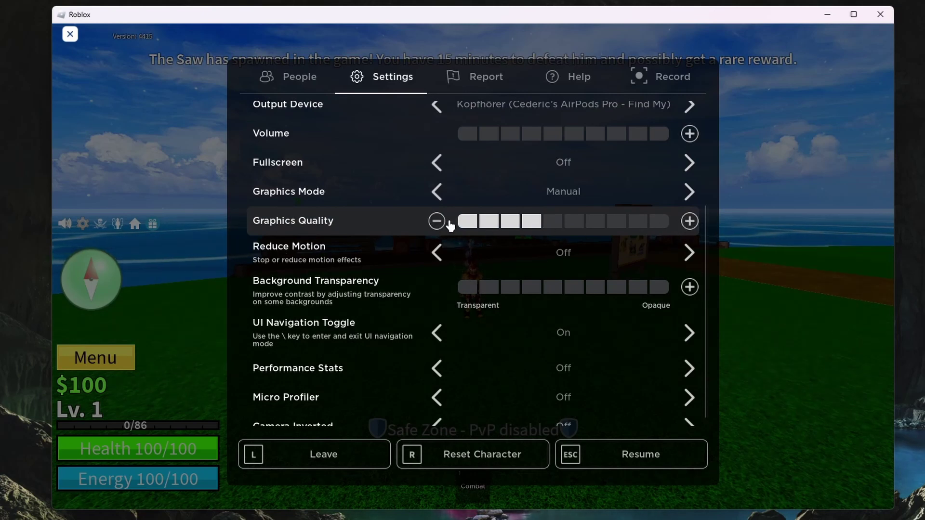
left_click(437, 369)
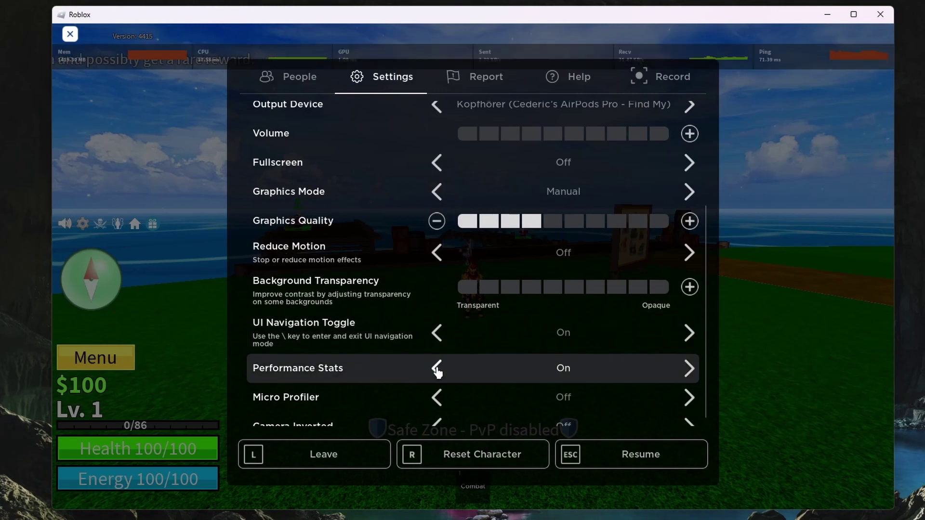
Step: Resume the game, check and close the CPU graph, then hide the leaderboard and chat
key("Escape")
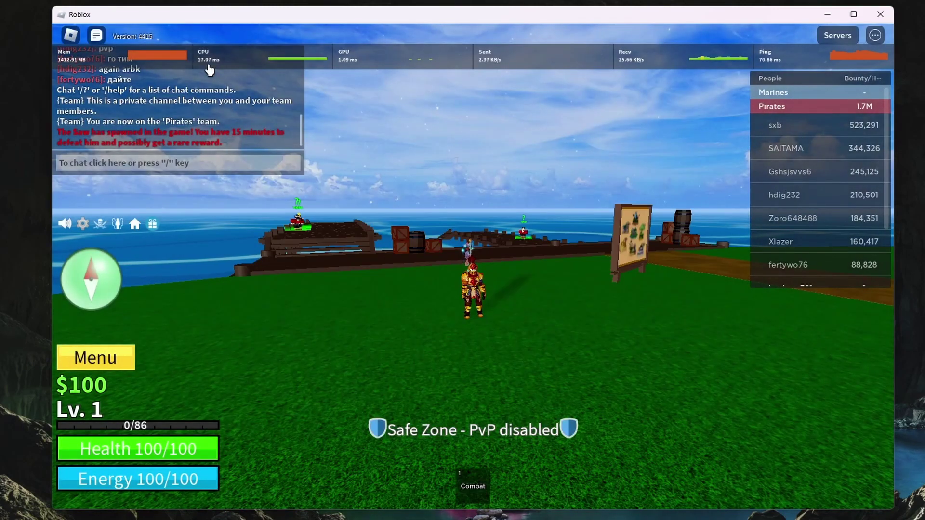
left_click(322, 58)
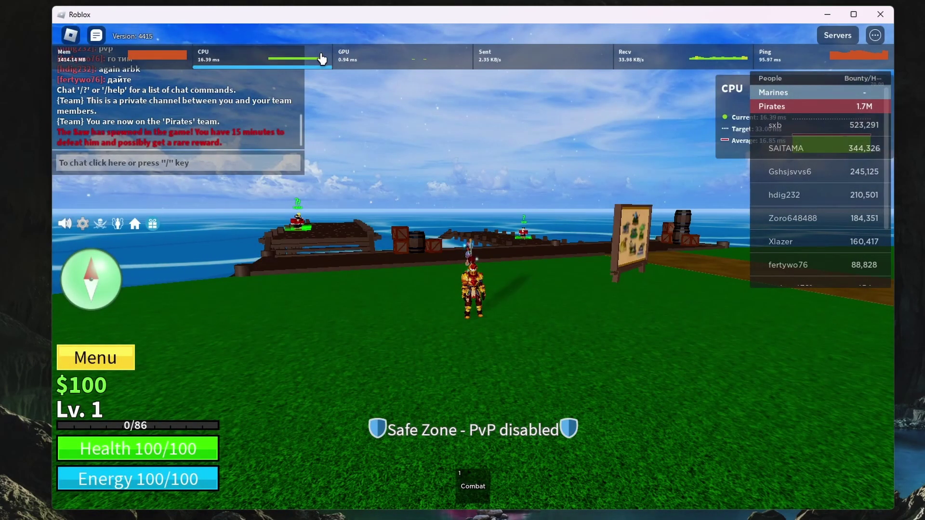
left_click(322, 58)
left_click(876, 35)
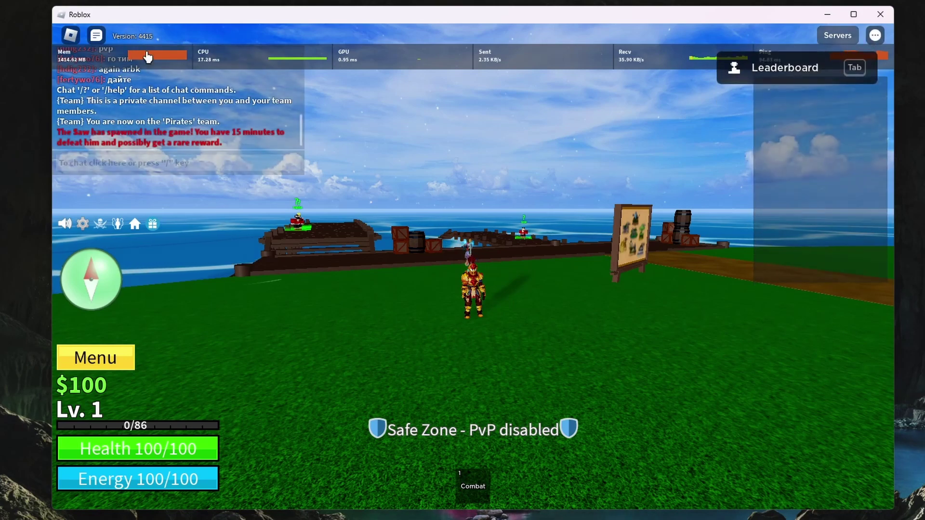
left_click(97, 36)
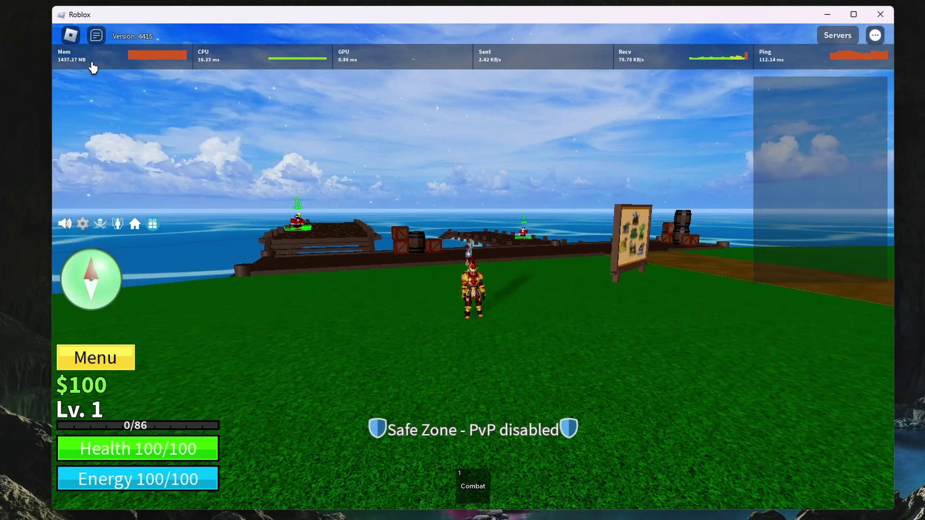
Step: Open the Received (Network) stats graph with the player leaderboard showing again
key("Tab")
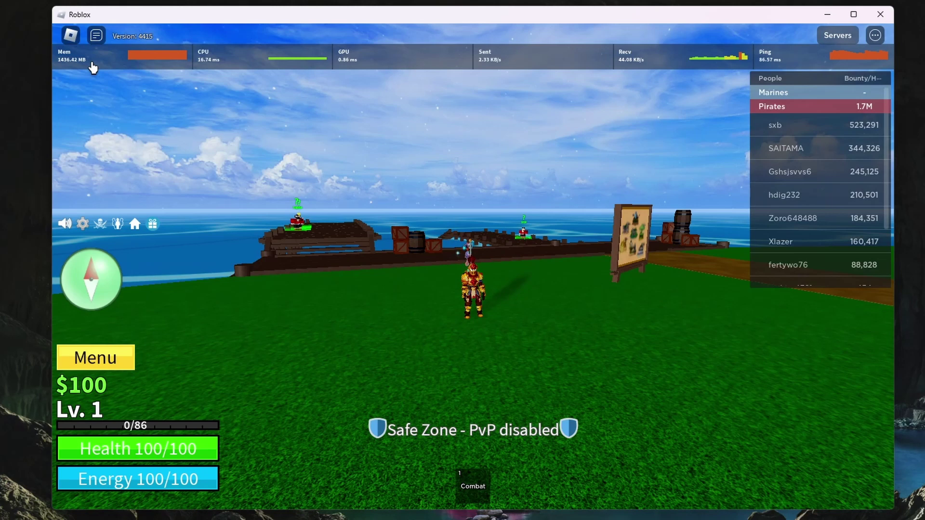
left_click(674, 68)
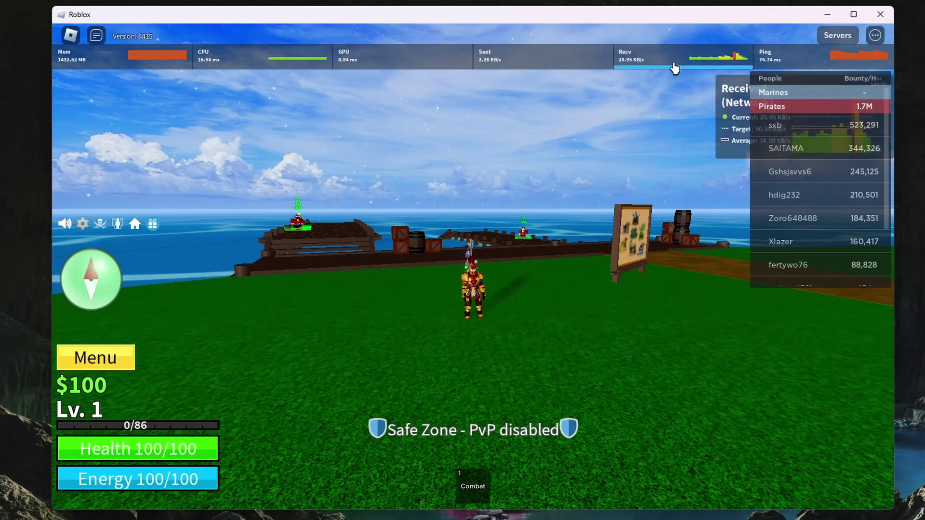
left_click(875, 35)
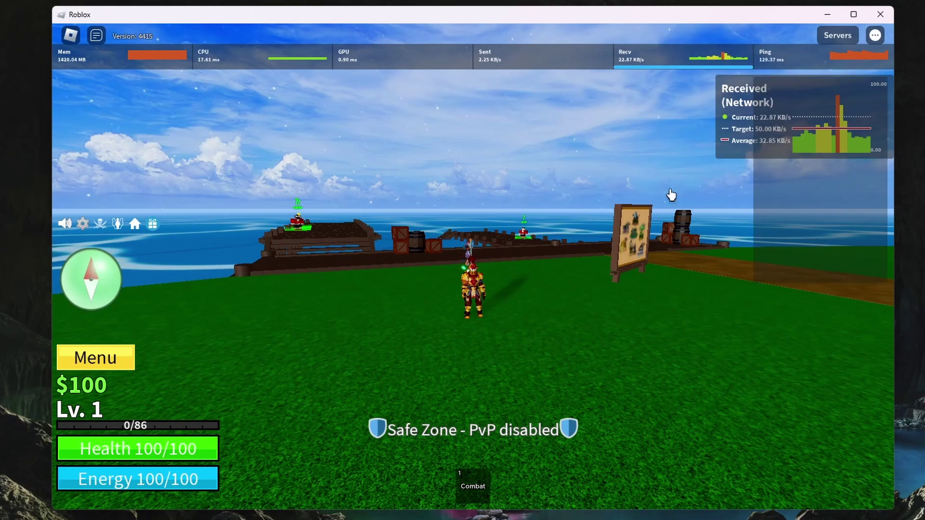
key("Tab")
Step: Run the character along the dirt path into the windmill village by the Blox Fruit Dealer
key("w")
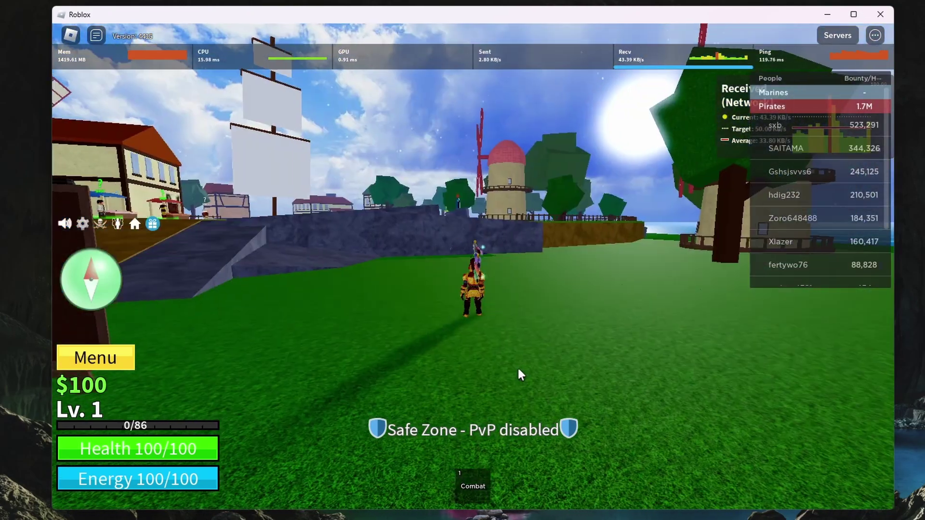
key("a")
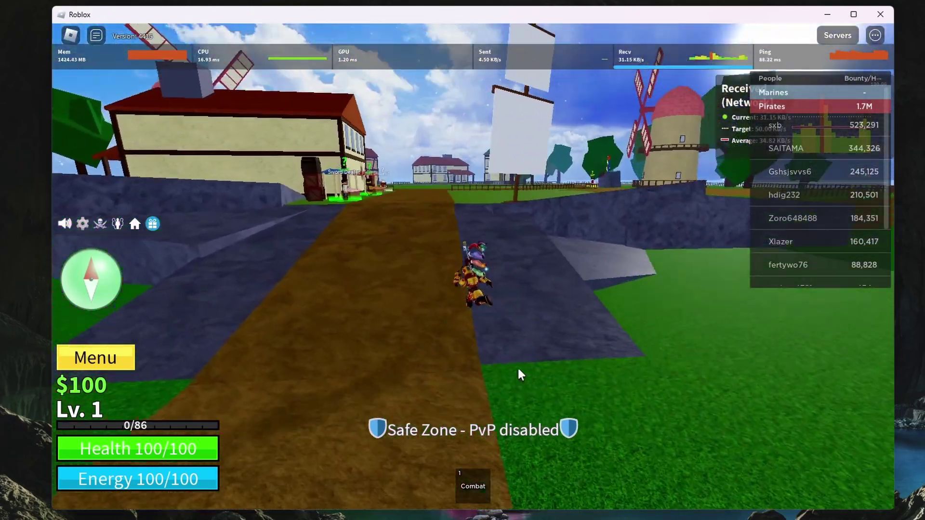
key("w")
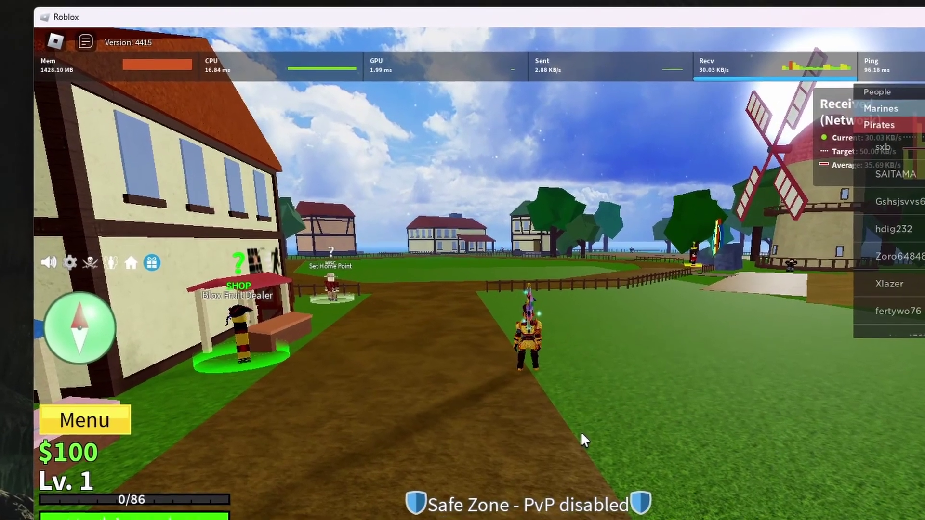
Step: Cycle the Shift+F3 stats overlay through render and memory stats to detailed network statistics
key("shift+F3")
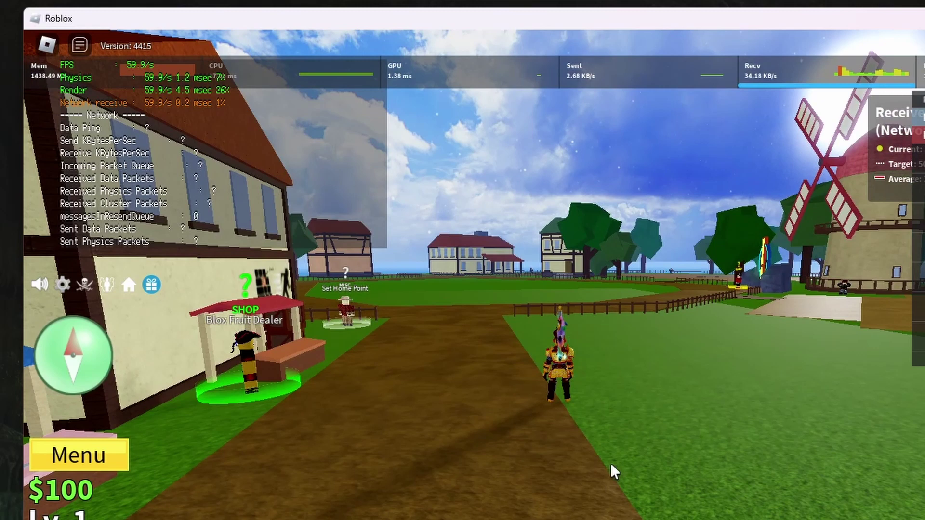
left_click(72, 74)
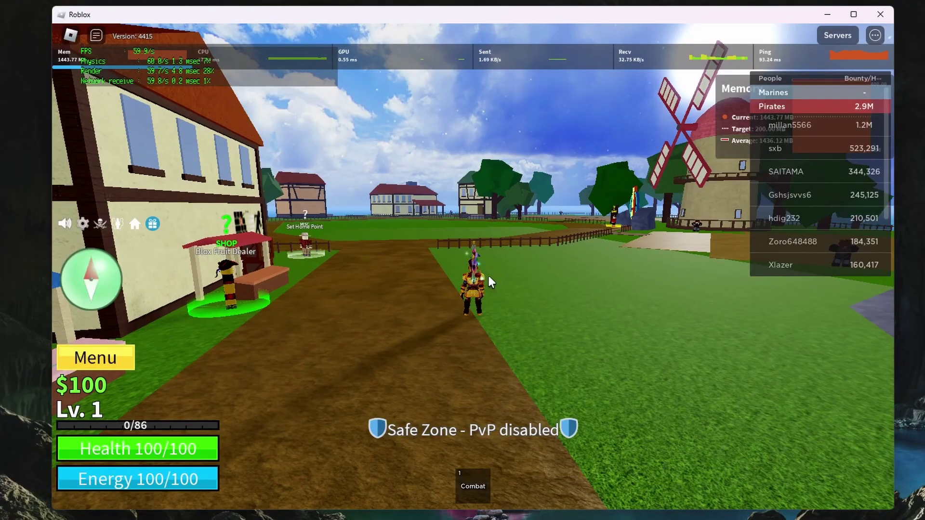
key("shift+F3")
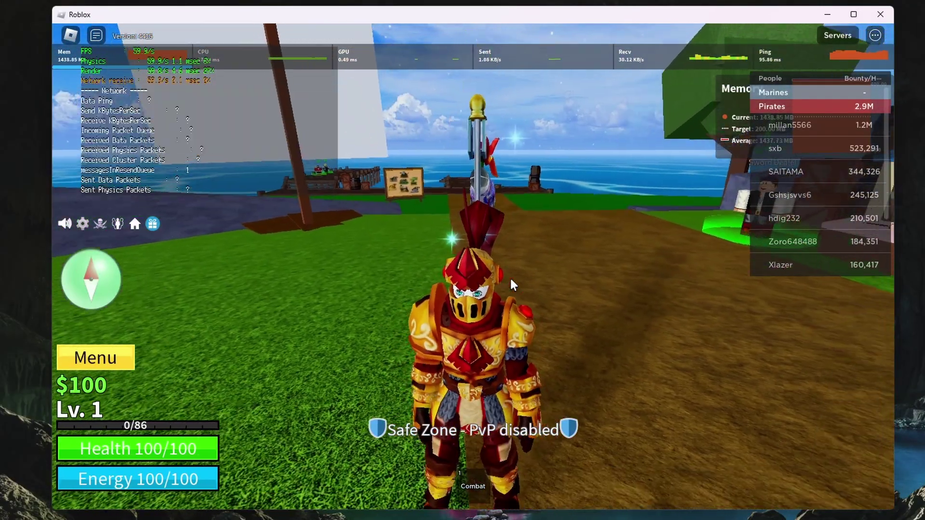
scroll(510, 279, "down", 3)
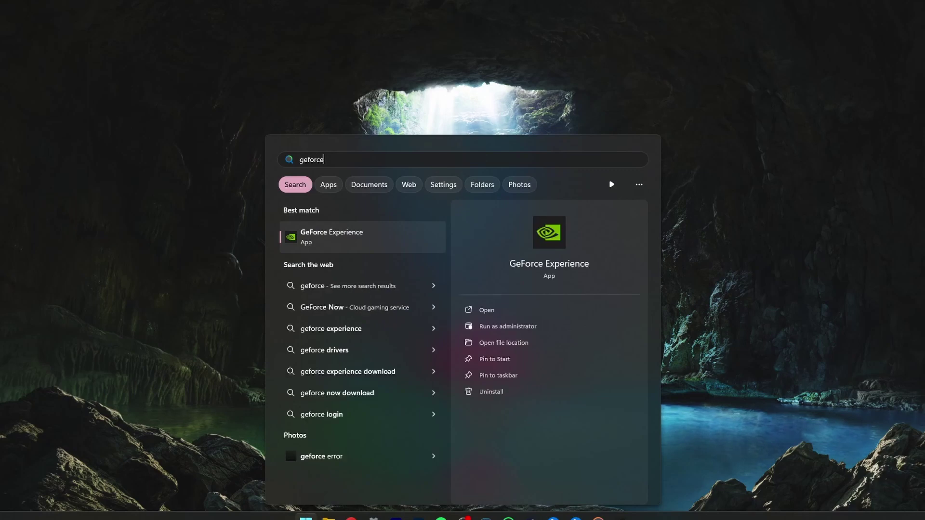
Step: Launch GeForce Experience and compare the available 551.52 driver with installed 546.33, without reinstalling
key("Return")
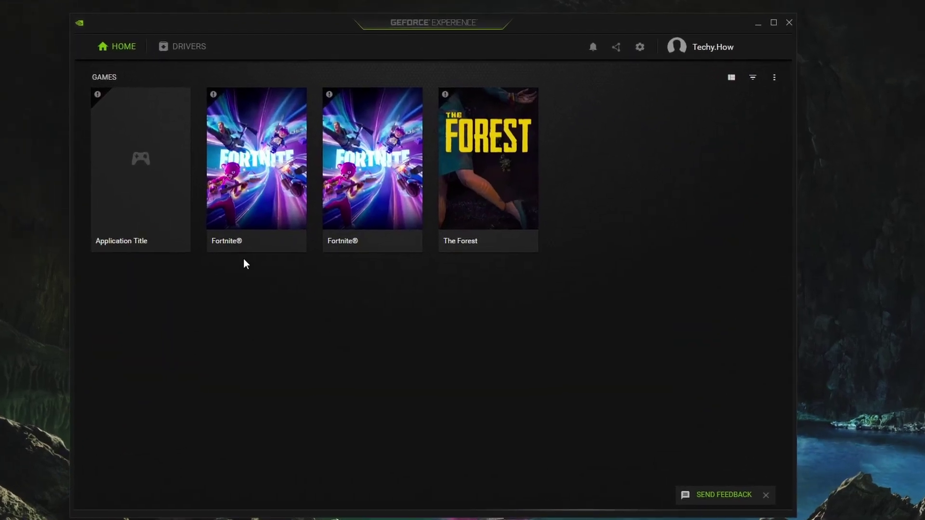
left_click(177, 57)
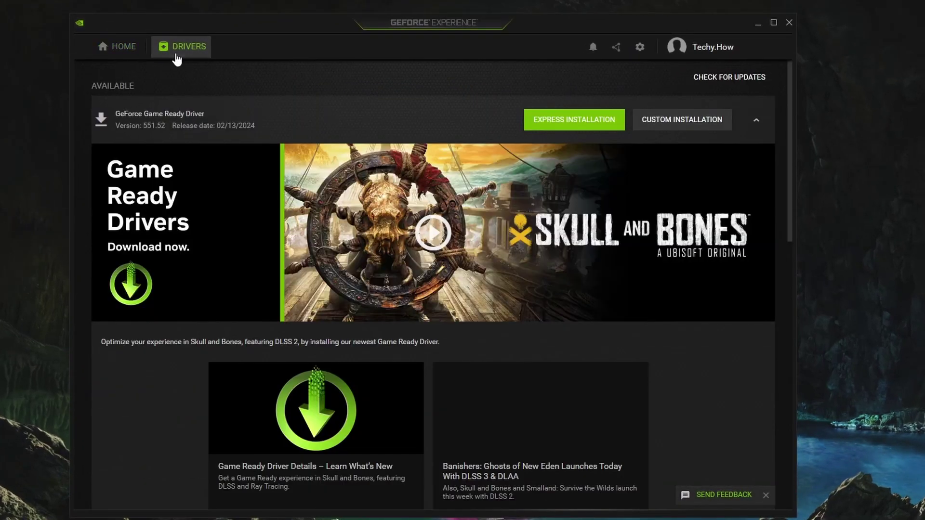
left_click(756, 120)
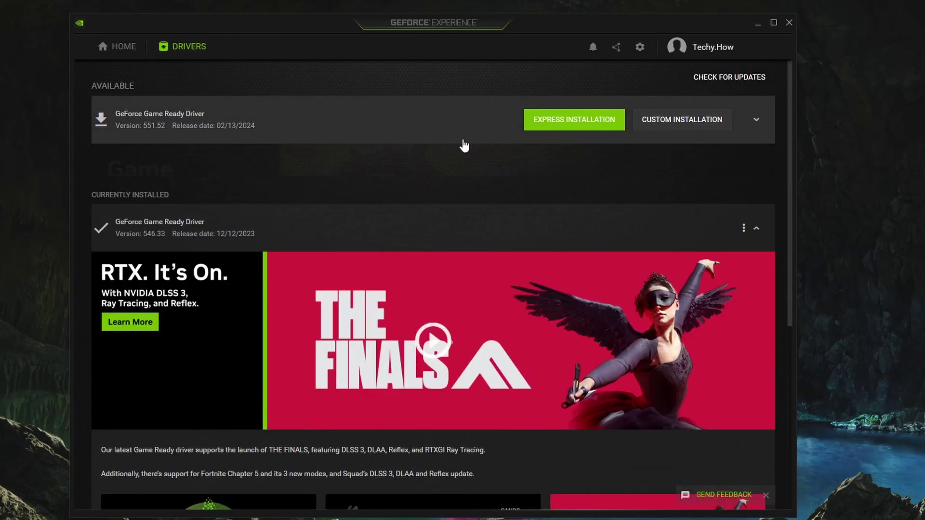
left_click(756, 197)
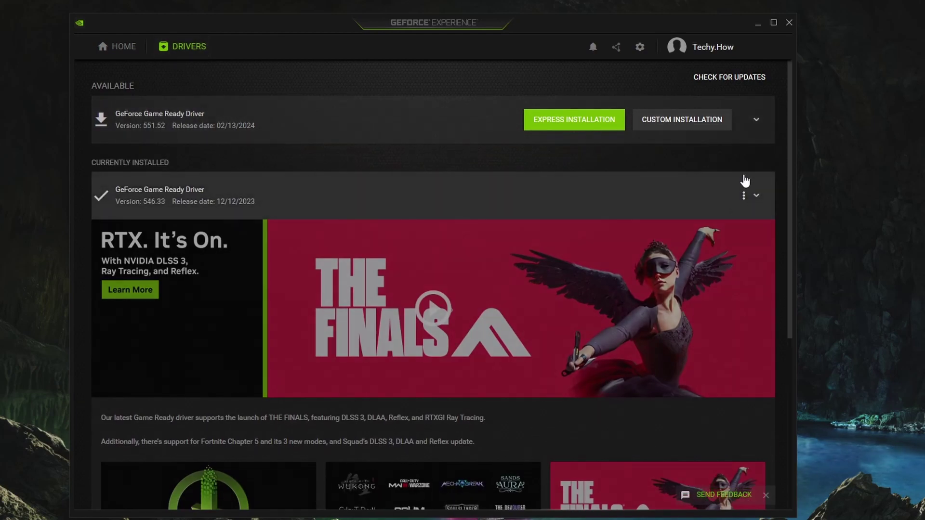
left_click(745, 195)
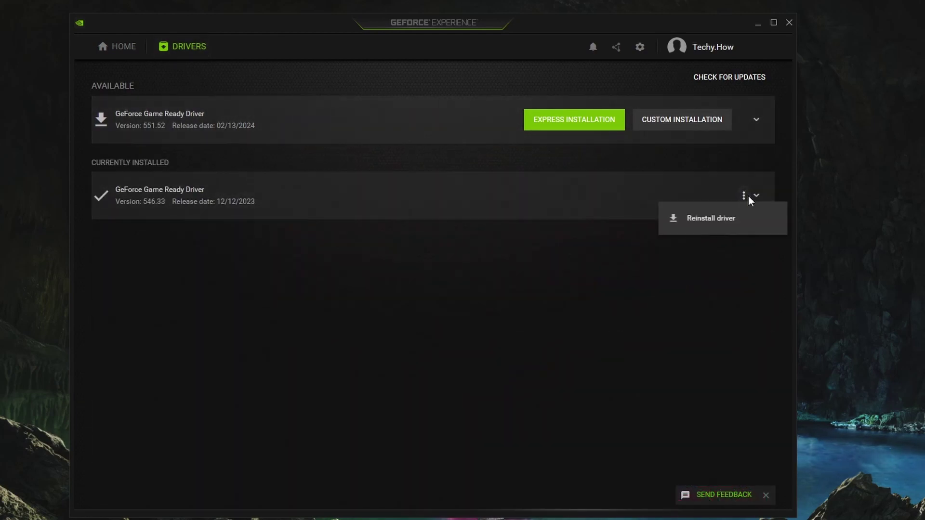
left_click(696, 241)
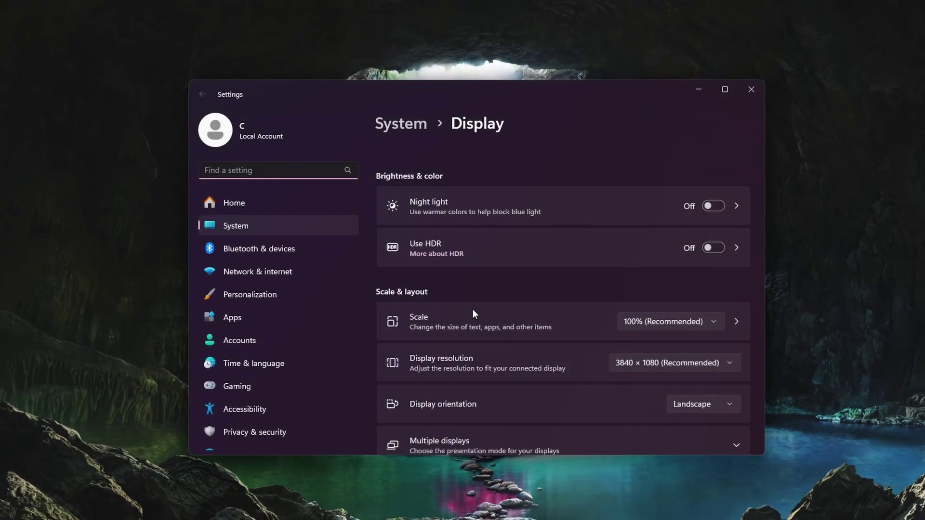
Step: Keep the display at 100% scale and 3840 × 1080 resolution, then close Settings
scroll(764, 278, "down", 3)
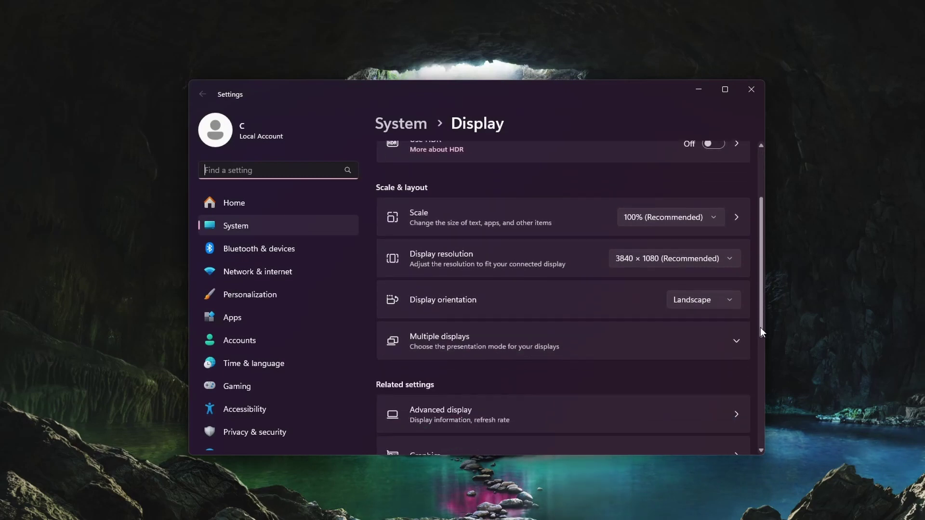
left_click(719, 188)
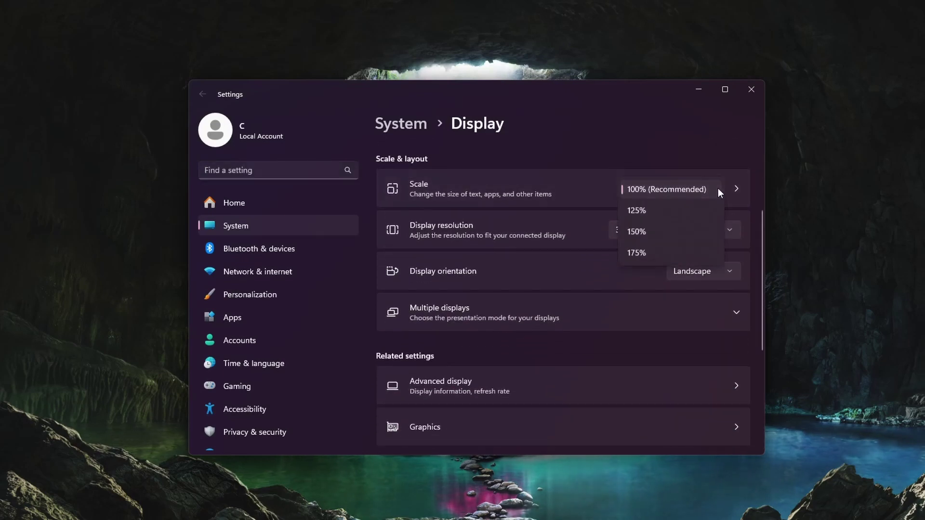
left_click(718, 189)
left_click(727, 228)
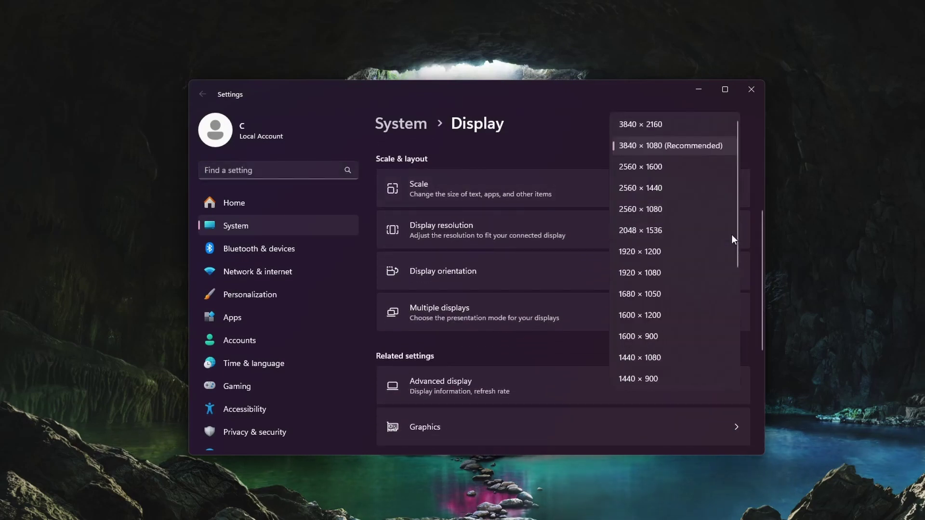
left_click(633, 146)
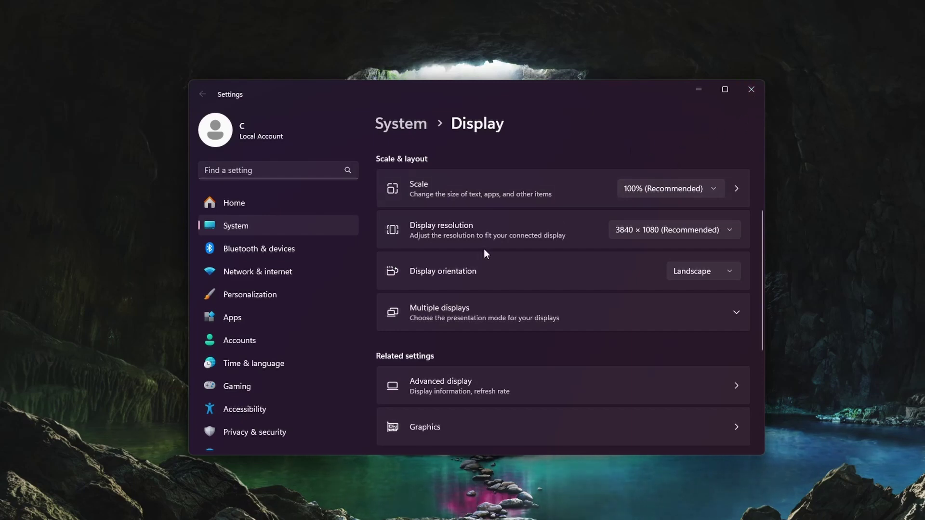
left_click(748, 91)
Step: Launch Task Manager from Start search and sort processes by memory use
key("super")
type("ta")
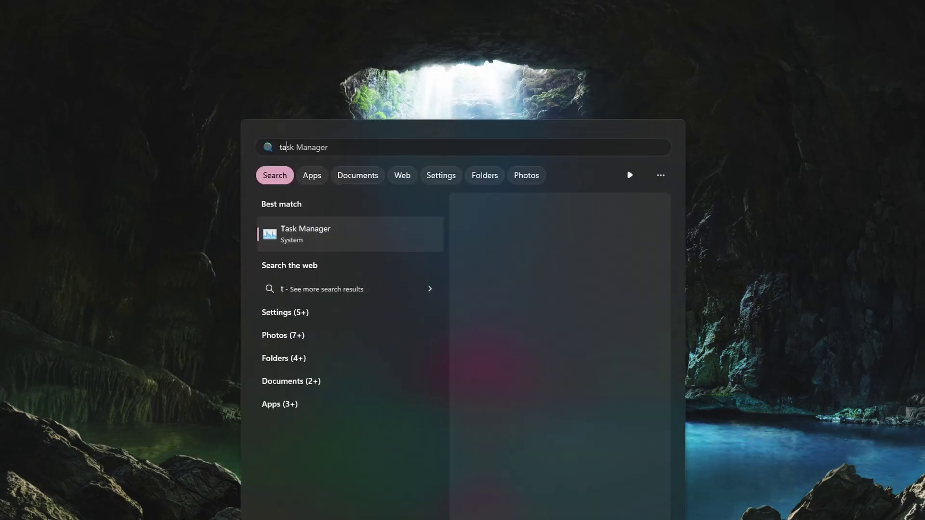
key("Return")
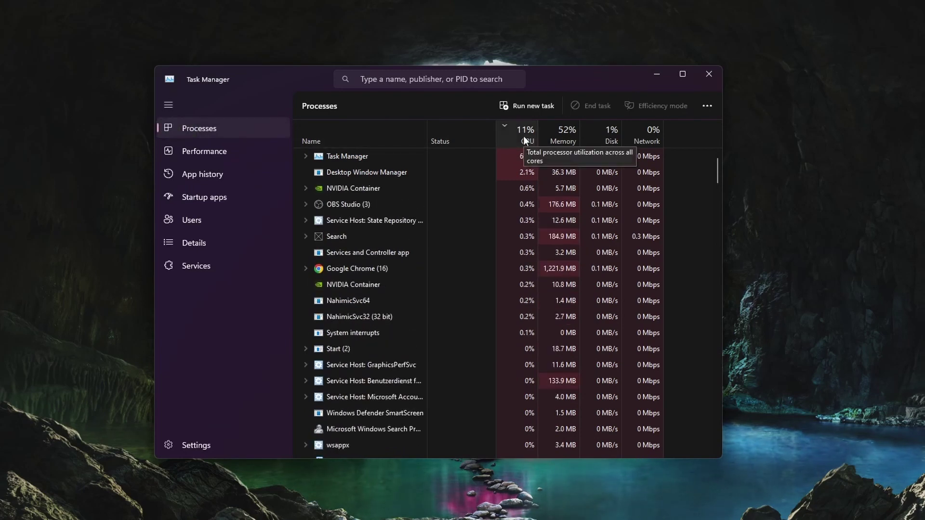
left_click(559, 135)
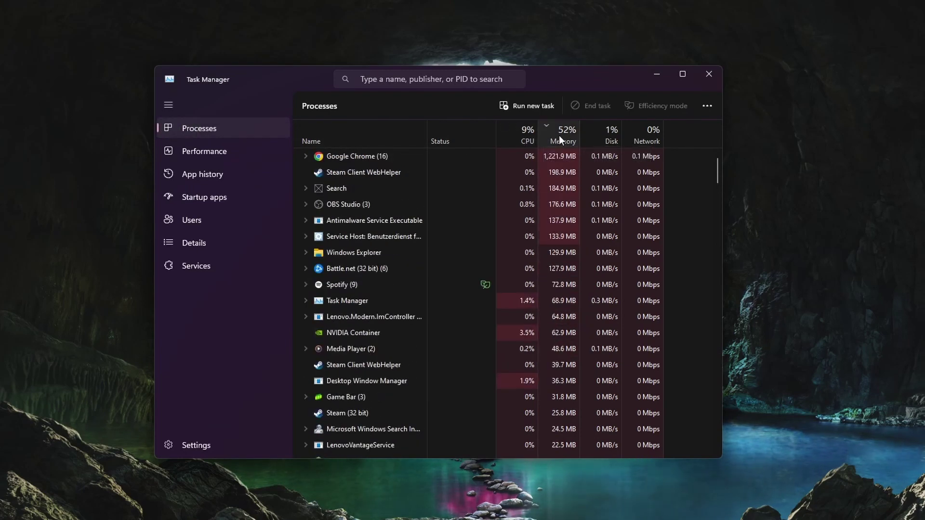
Step: Leave Chrome and Steam Client WebHelper running and end the Battle.net task
right_click(412, 157)
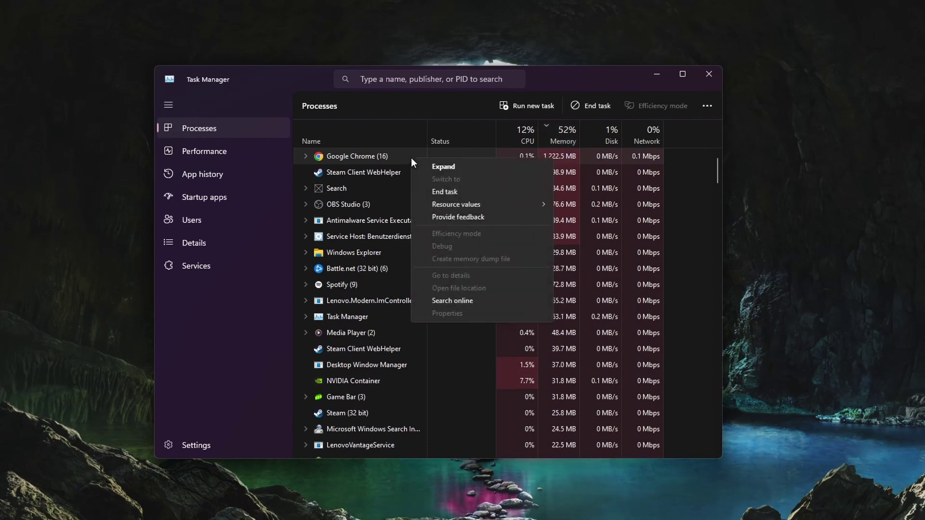
right_click(396, 170)
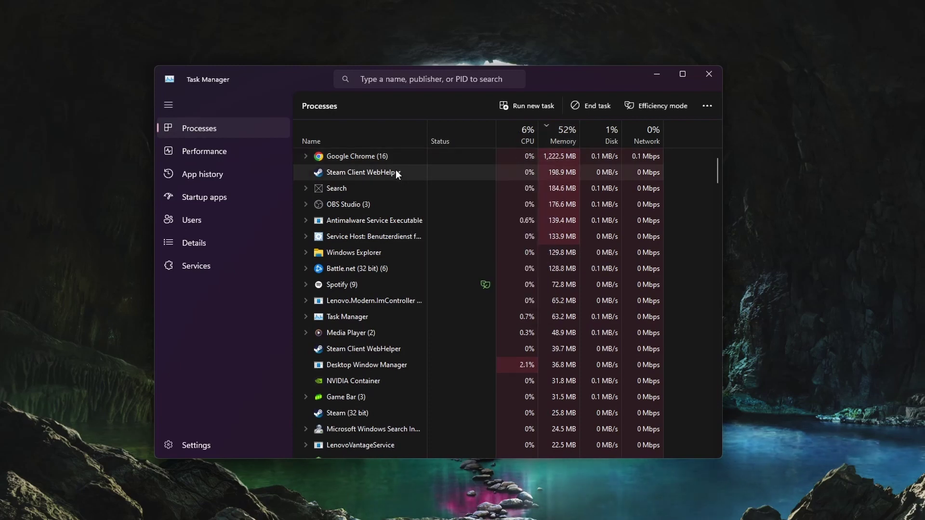
left_click(382, 169)
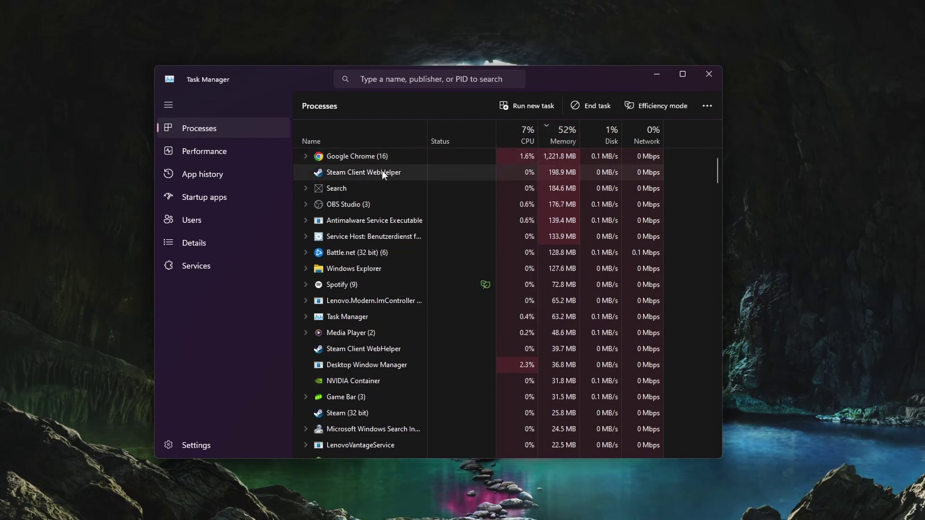
right_click(415, 253)
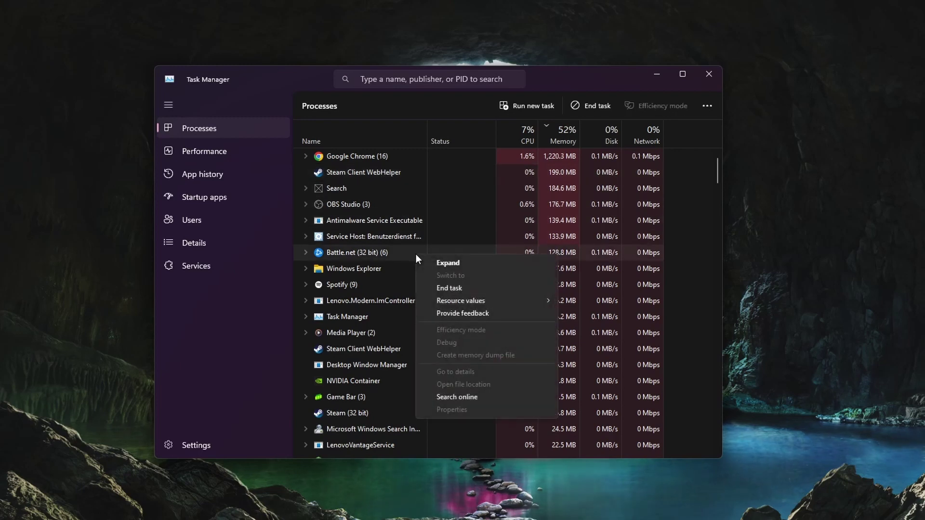
left_click(441, 287)
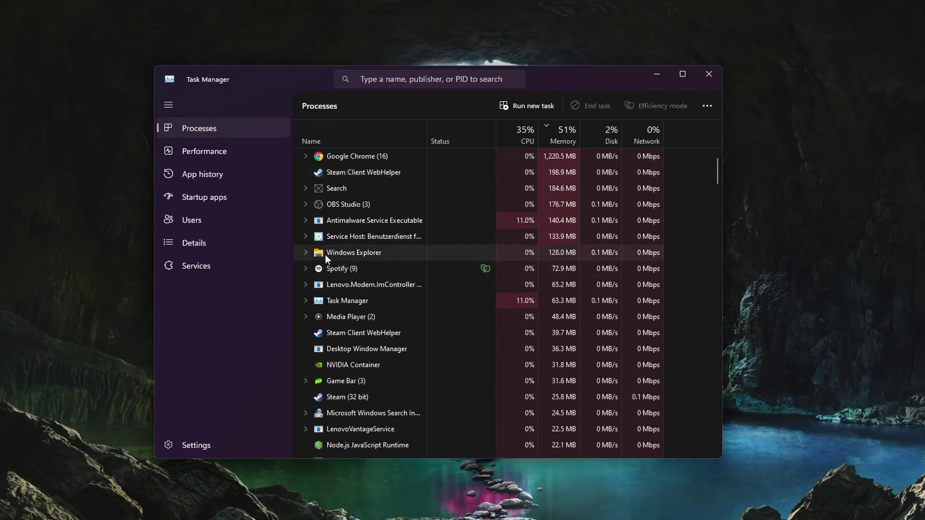
Step: Review Task Manager's startup apps, checking AdobeCollabSync's options without disabling anything
left_click(236, 196)
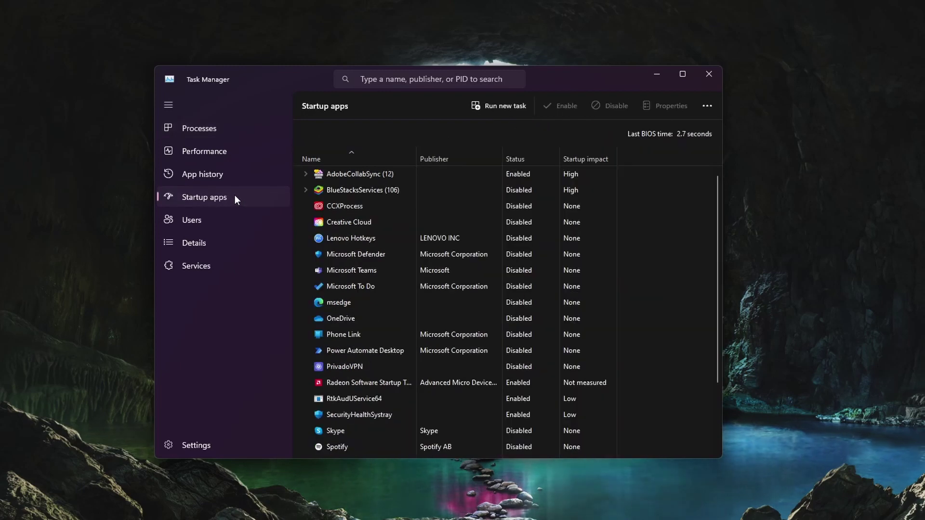
right_click(447, 172)
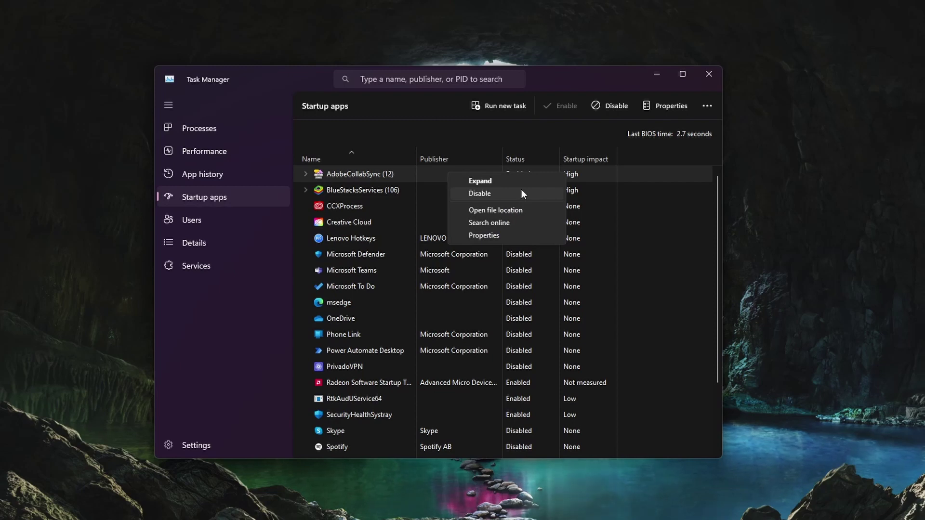
left_click(435, 175)
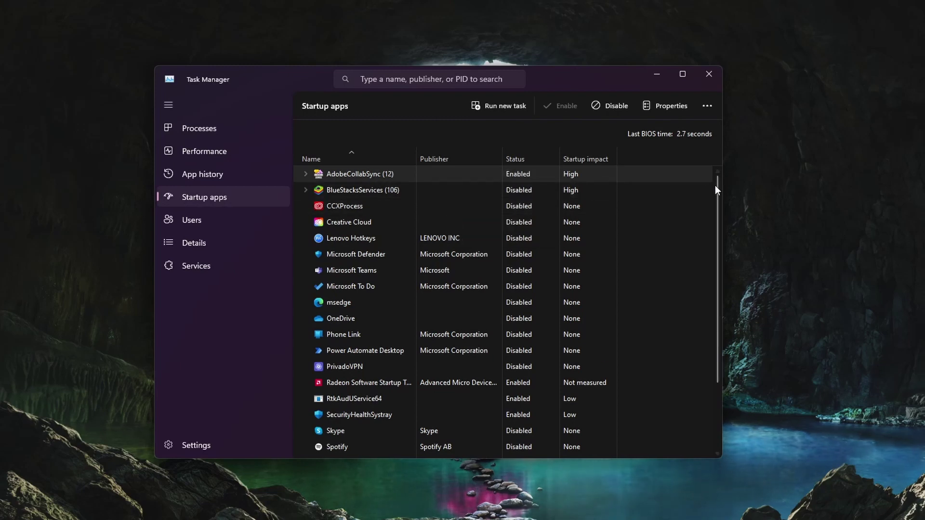
left_click_drag(715, 189, 722, 264)
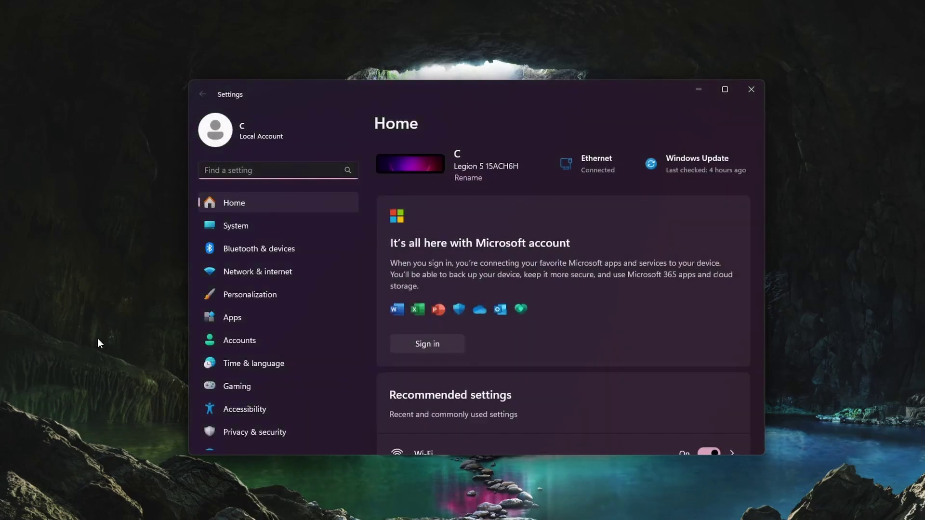
Step: Go to Gaming > Game Mode in Settings and confirm Game Mode is On
left_click(304, 386)
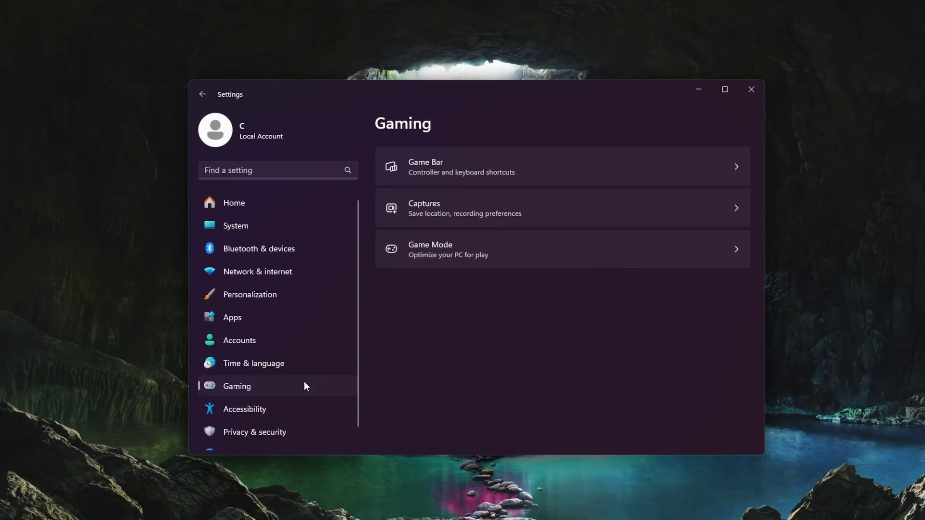
left_click(489, 261)
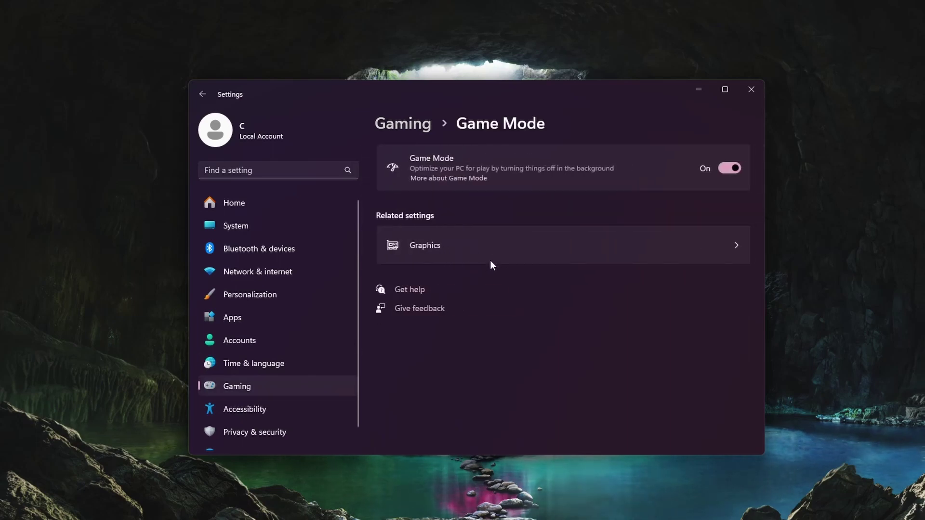